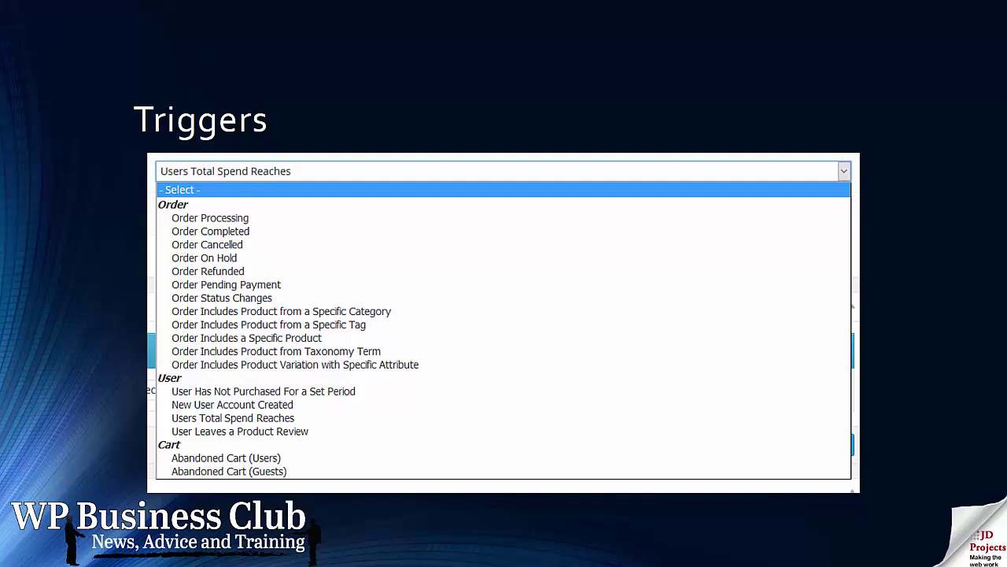
{"action": "key", "text": "Right"}
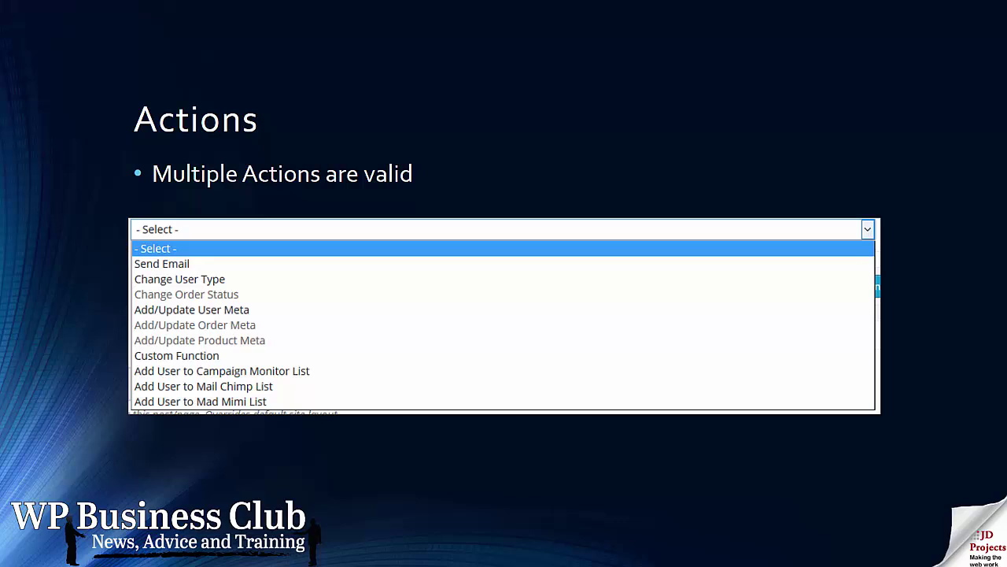
{"action": "key", "text": "Right"}
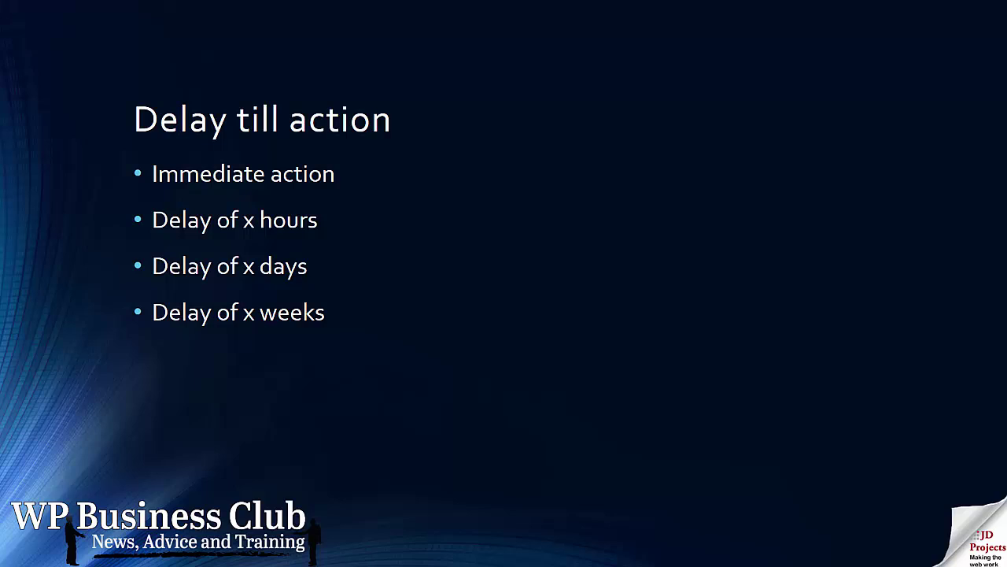
{"action": "key", "text": "Right"}
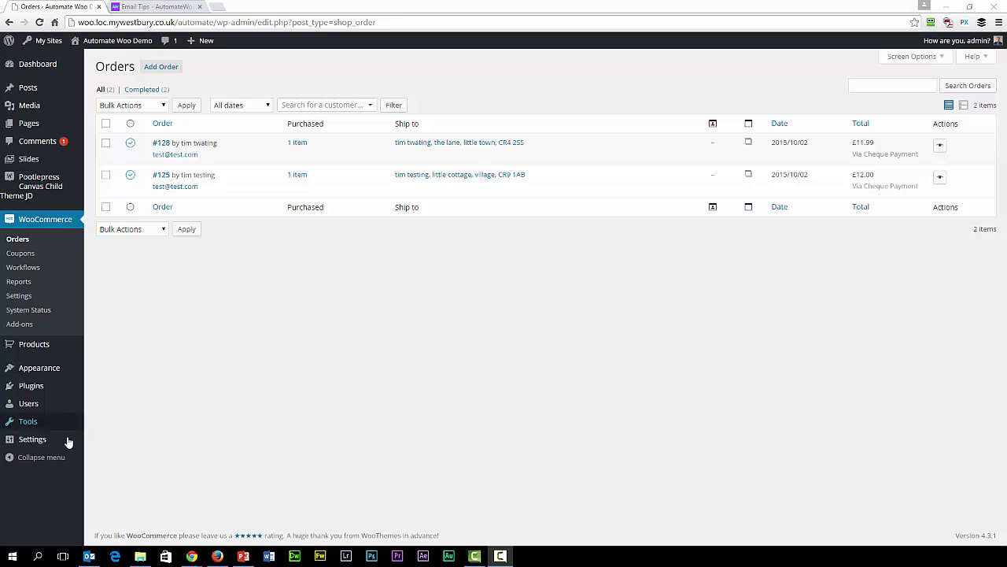
- Open the "thank you" WooCommerce workflow for editing and set its trigger type to Order Processing
{"action": "left_click", "coordinate": [12, 271]}
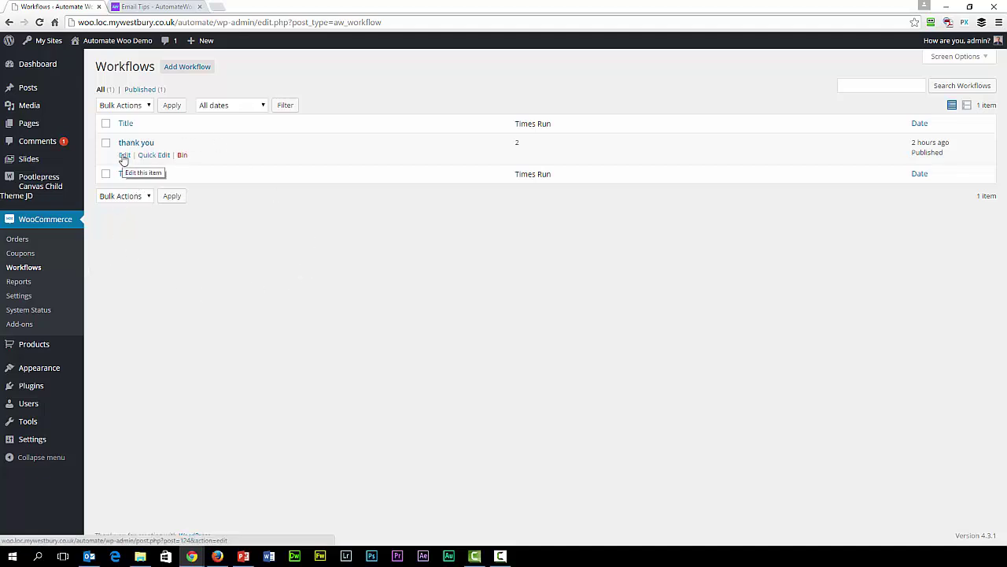
{"action": "left_click", "coordinate": [124, 155]}
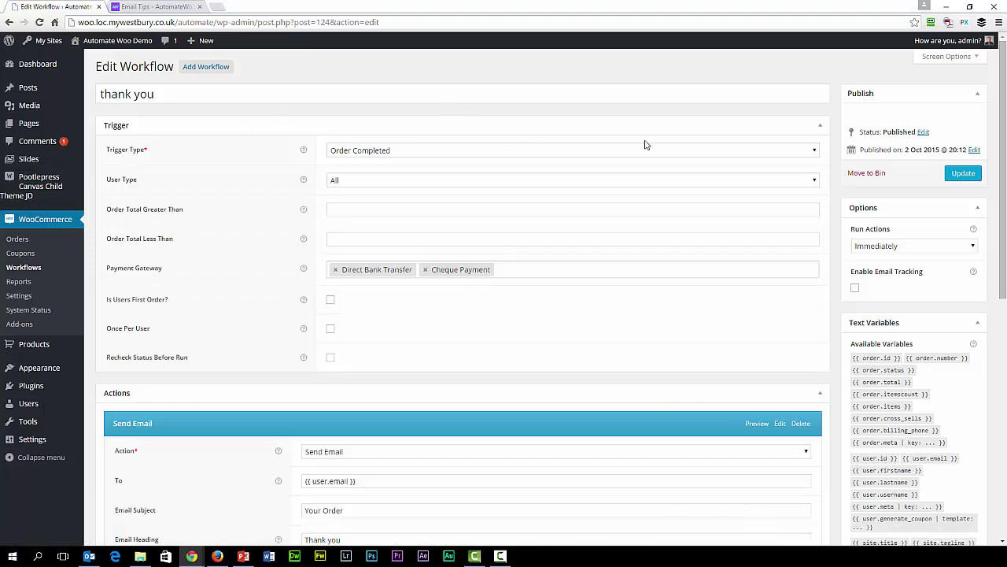
{"action": "left_click", "coordinate": [815, 152]}
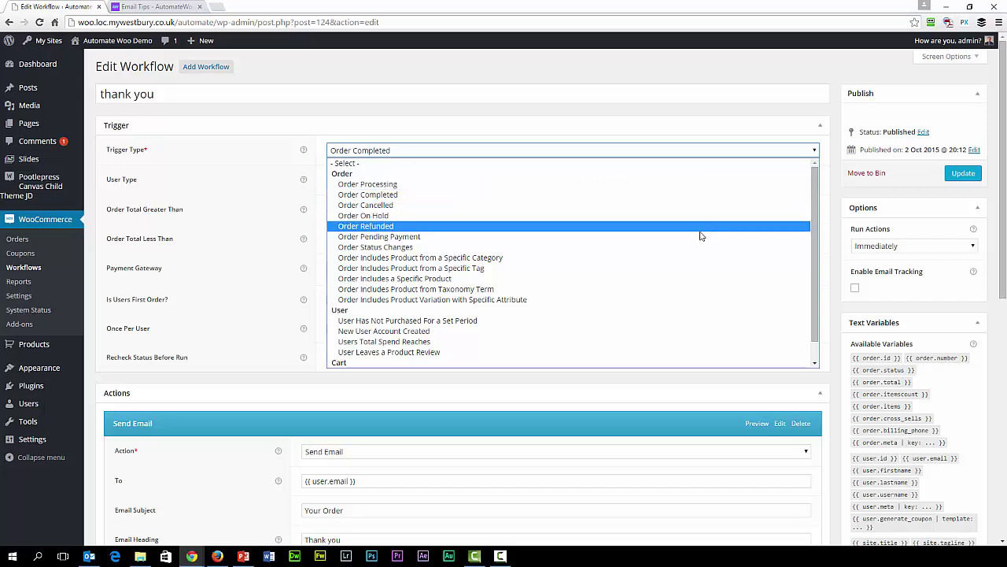
{"action": "left_click", "coordinate": [689, 184]}
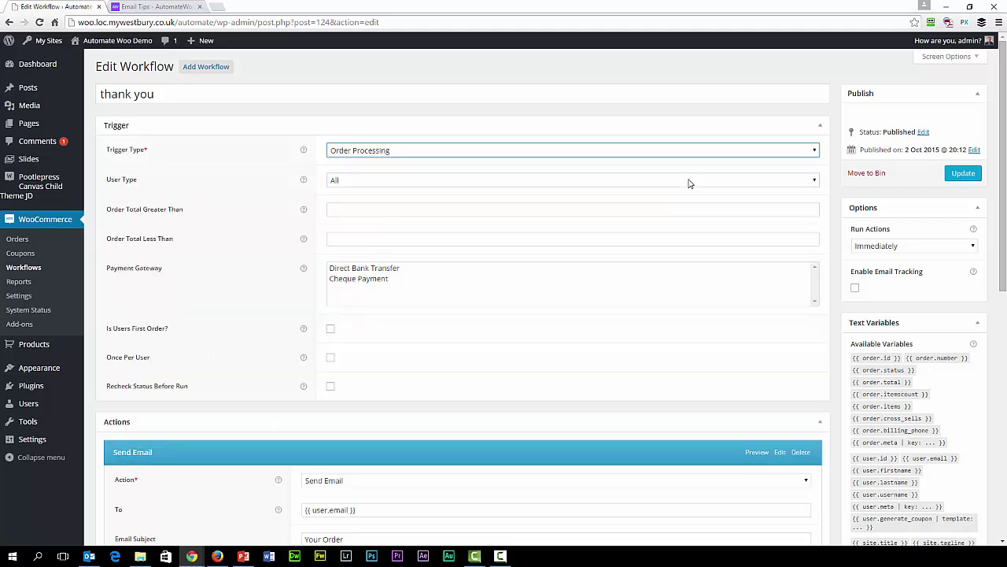
- Try Contributor as the trigger's user type and return it to All
{"action": "left_click", "coordinate": [356, 183]}
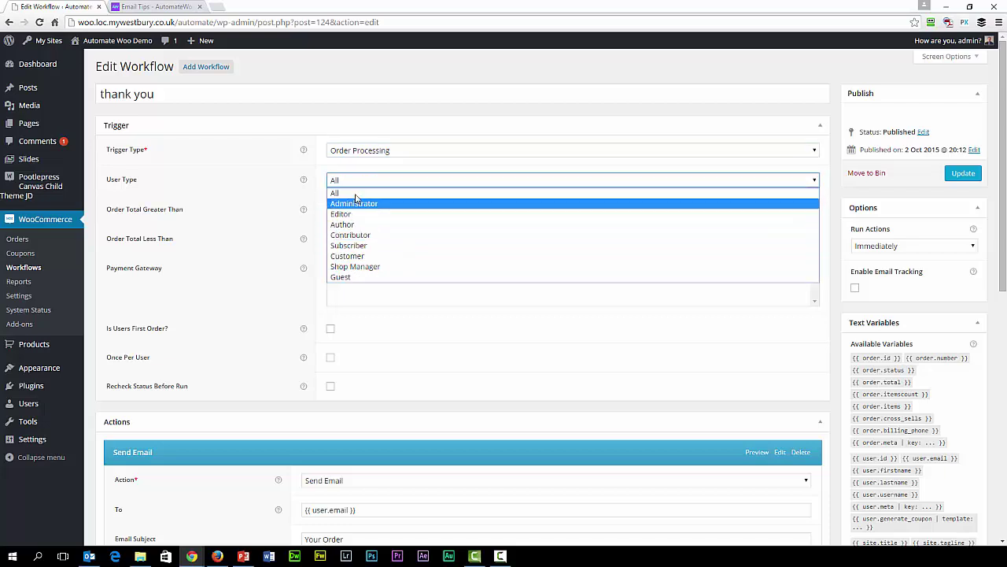
{"action": "left_click", "coordinate": [360, 236]}
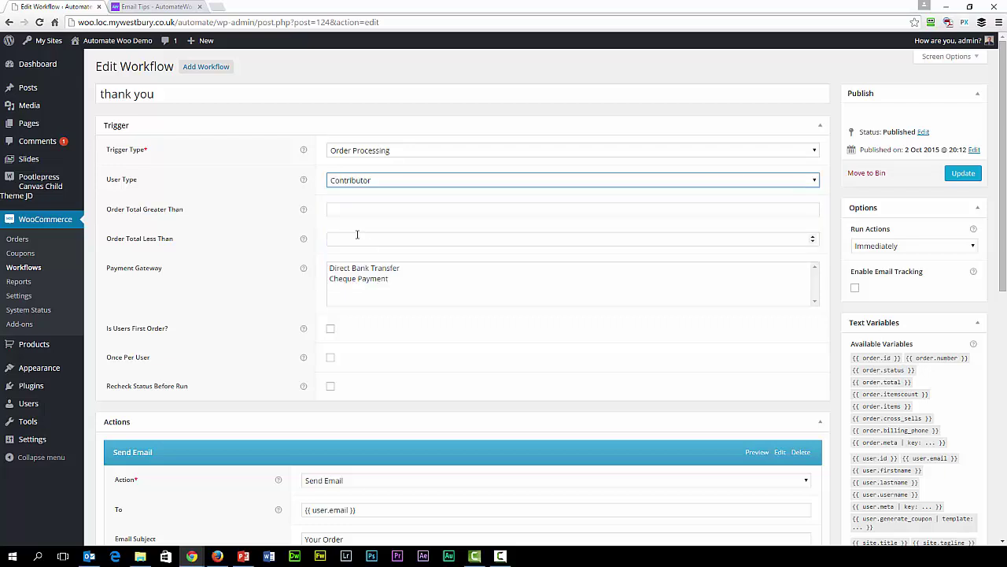
{"action": "left_click", "coordinate": [347, 181]}
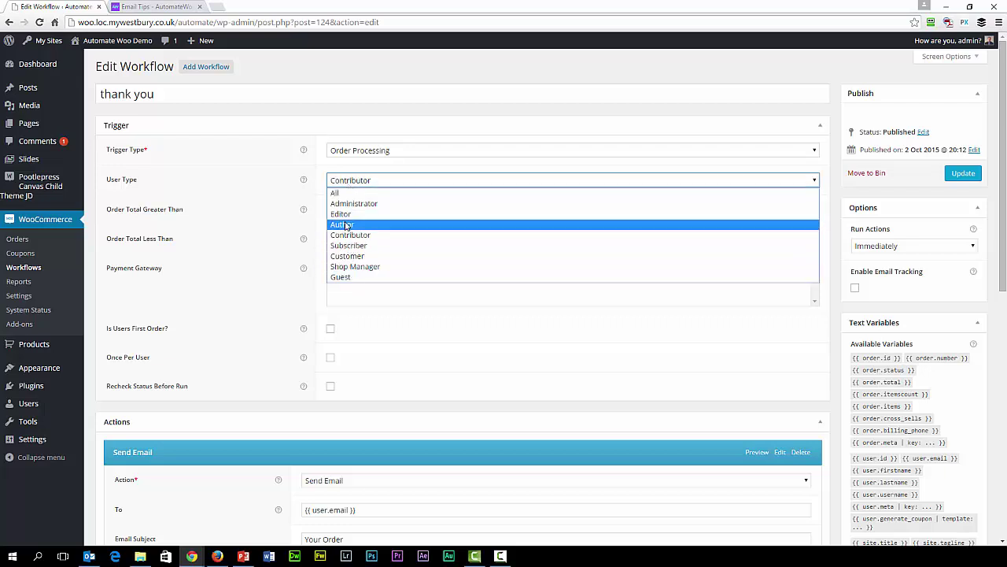
{"action": "left_click", "coordinate": [343, 194]}
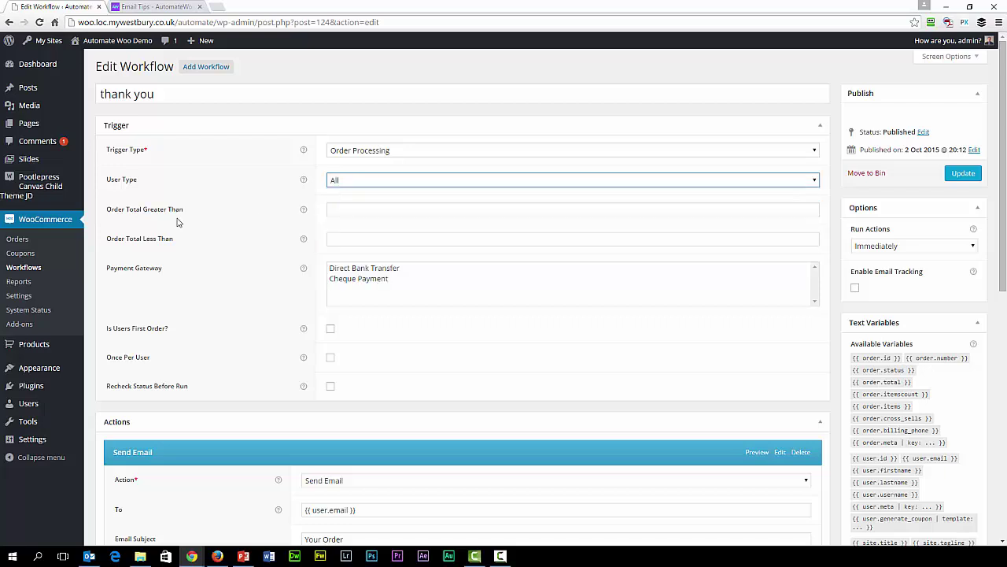
{"action": "left_click", "coordinate": [339, 208]}
{"action": "left_click", "coordinate": [336, 236]}
{"action": "left_click", "coordinate": [333, 211]}
{"action": "left_click", "coordinate": [335, 237]}
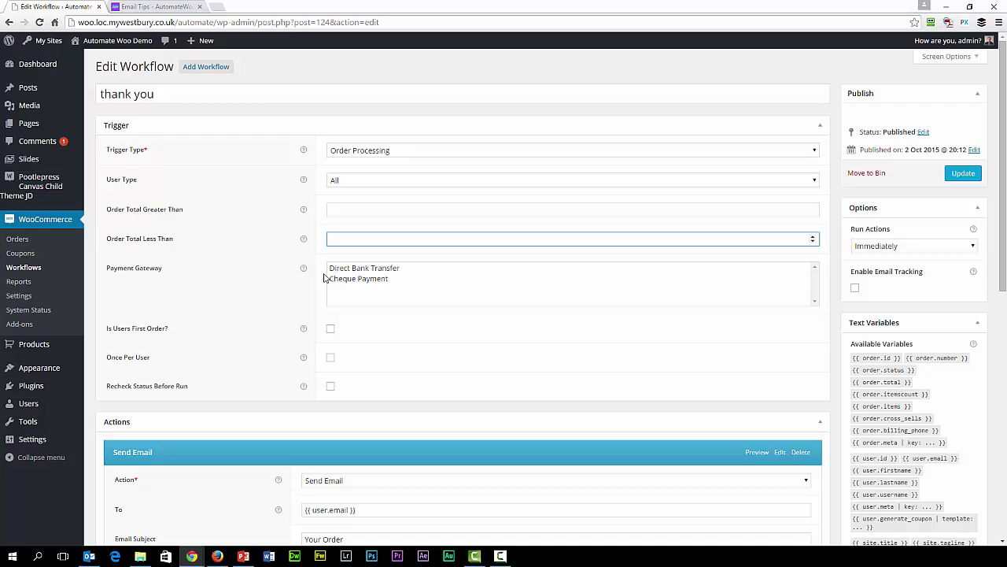
- Select both Direct Bank Transfer and Cheque Payment as the trigger's payment gateways
{"action": "left_click", "coordinate": [339, 280]}
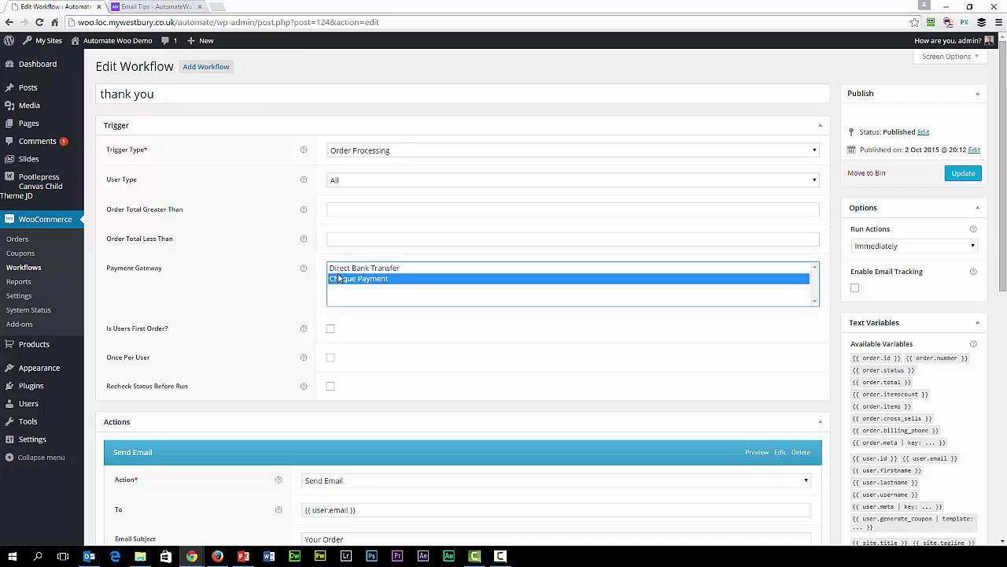
{"action": "key", "text": "Up"}
{"action": "left_click", "coordinate": [338, 281]}
{"action": "left_click", "coordinate": [340, 270], "text": "ctrl"}
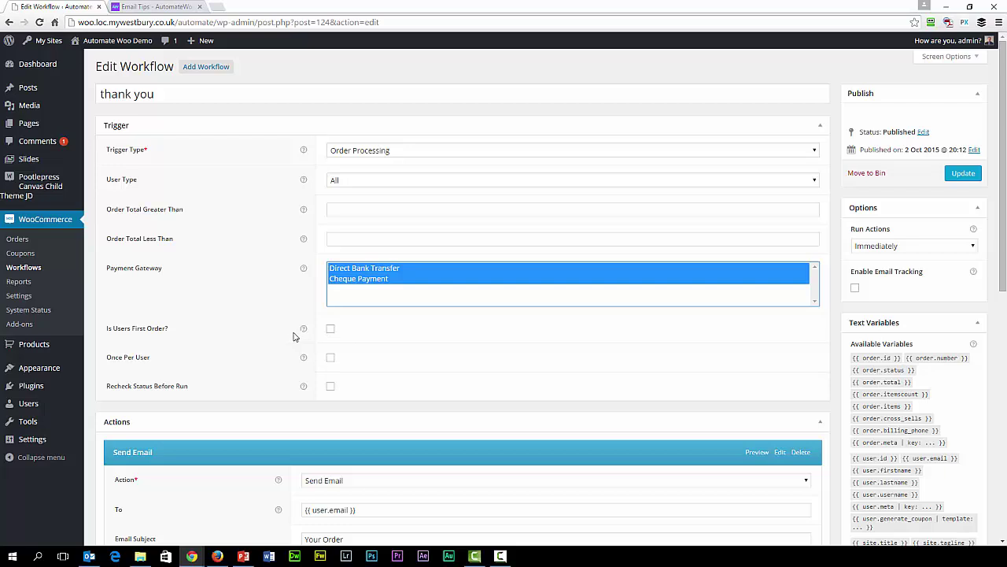
{"action": "mouse_move", "coordinate": [303, 336]}
{"action": "mouse_move", "coordinate": [303, 391]}
- Try running the actions After a Set Period, view the time units, and return the timing to Immediately
{"action": "left_click", "coordinate": [919, 247]}
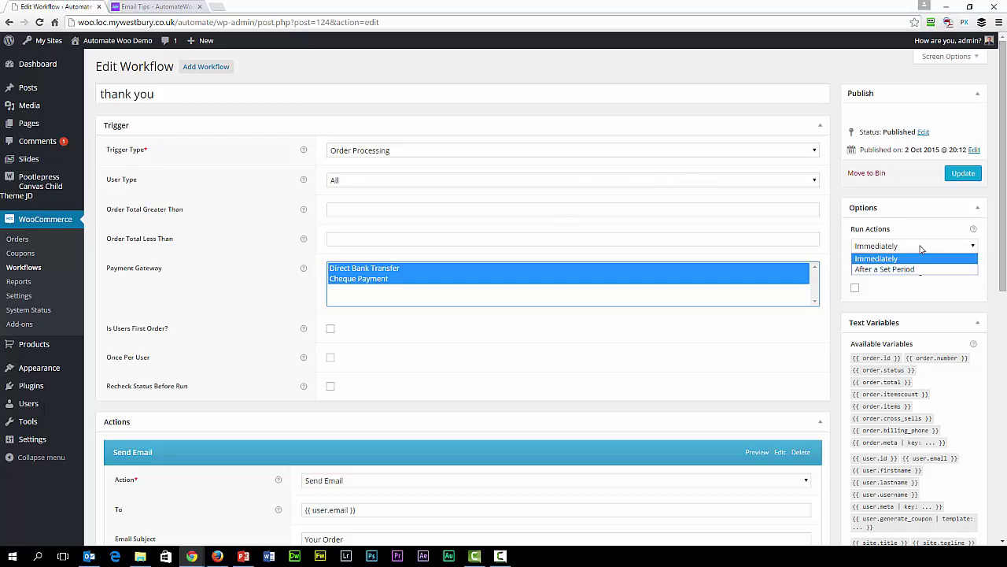
{"action": "key", "text": "Escape"}
{"action": "key", "text": "Down"}
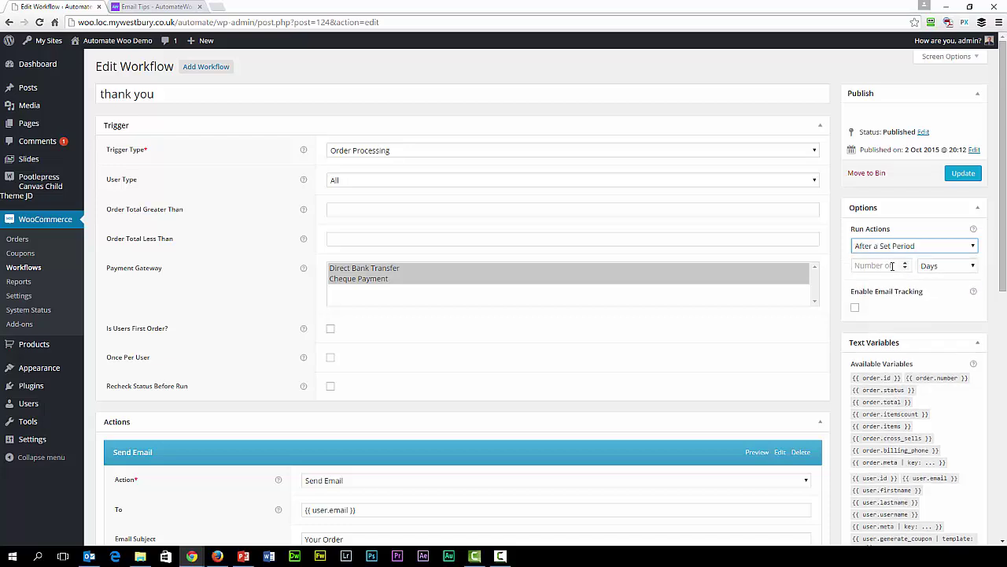
{"action": "left_click", "coordinate": [931, 266]}
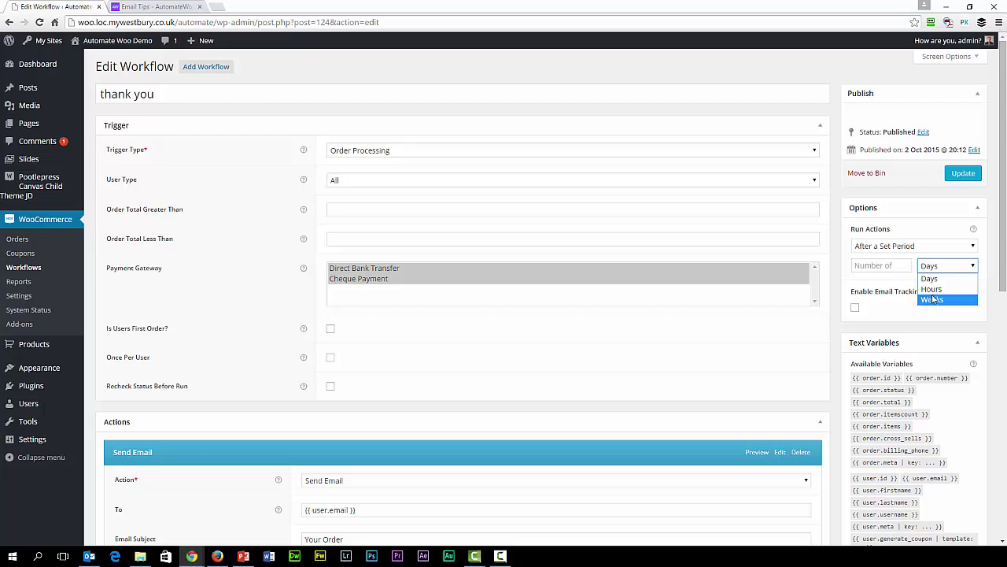
{"action": "left_click", "coordinate": [897, 247]}
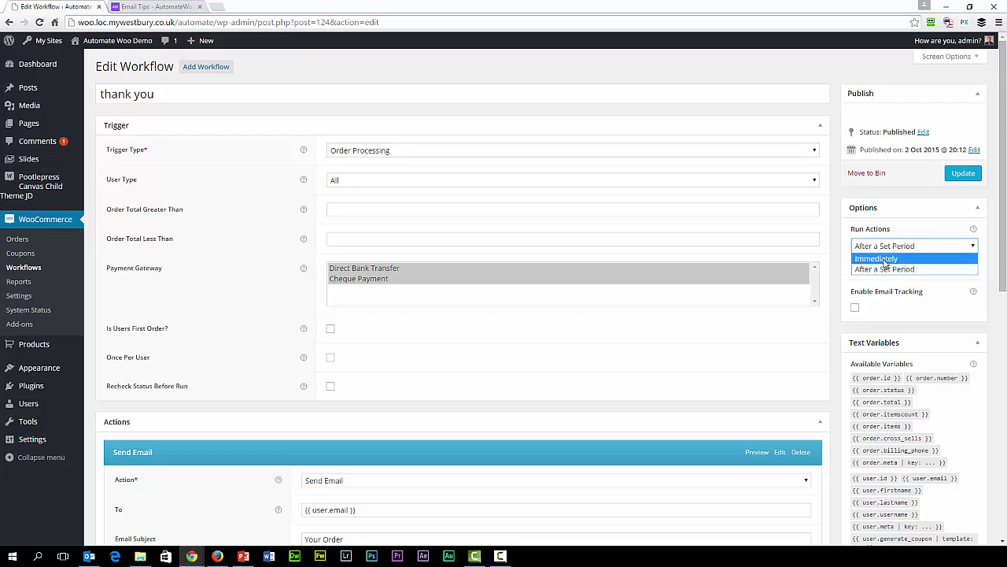
{"action": "left_click", "coordinate": [884, 260]}
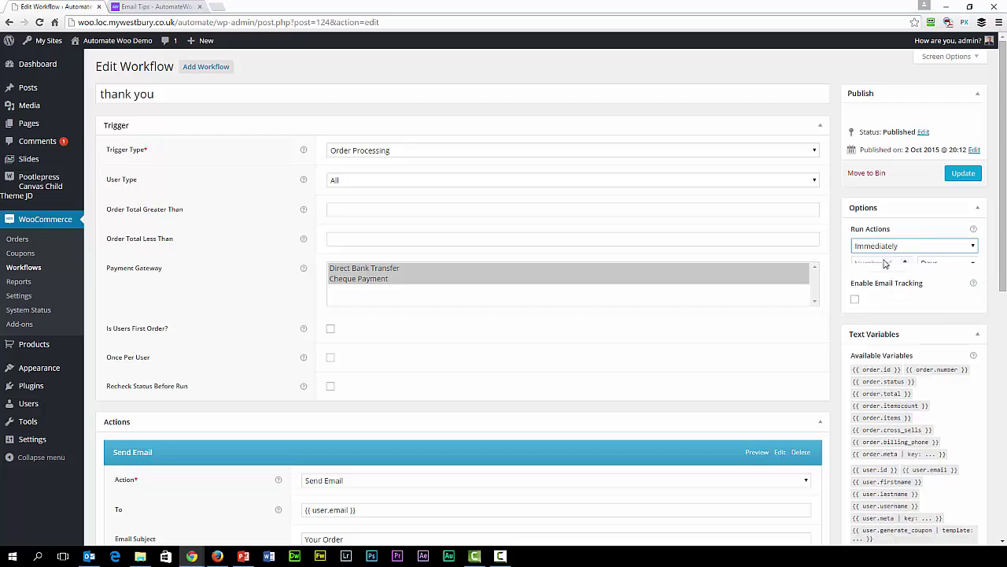
- Enable email tracking for the workflow
{"action": "left_click", "coordinate": [855, 290]}
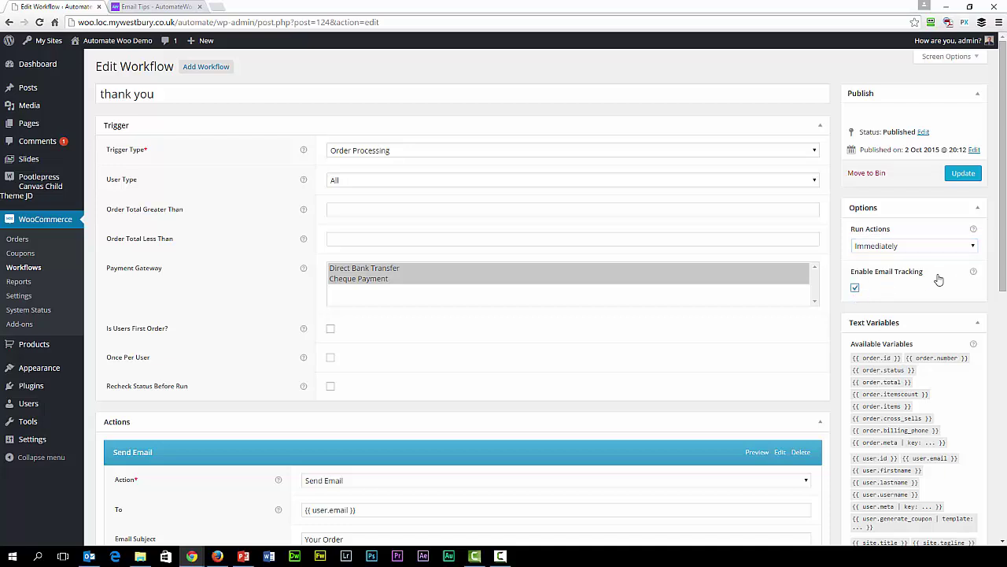
- Delete the line {{ user.generate_coupon | 15tot }} from the Send Email action's content
{"action": "scroll", "coordinate": [939, 279], "scroll_direction": "down", "scroll_amount": 3}
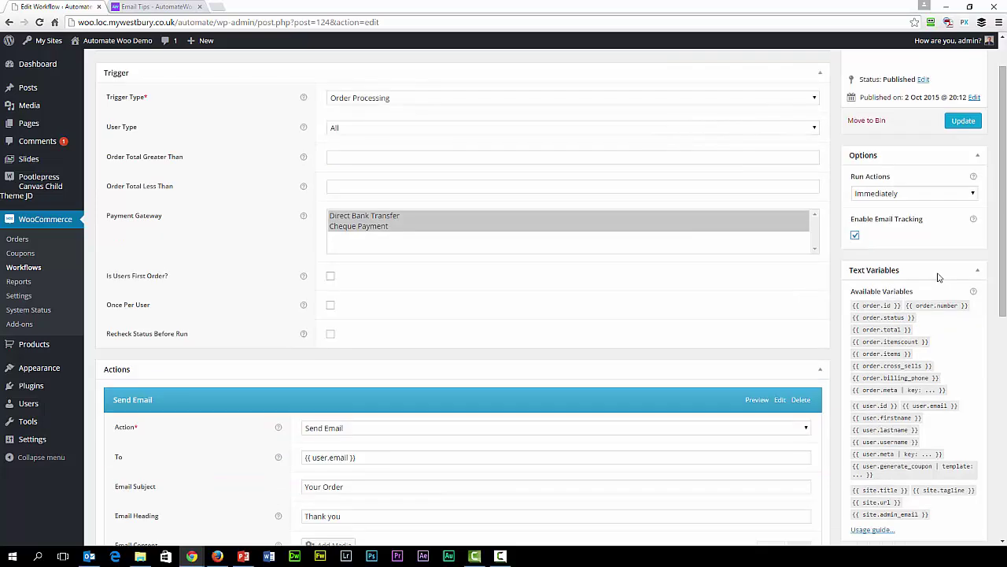
{"action": "scroll", "coordinate": [816, 293], "scroll_direction": "down", "scroll_amount": 3}
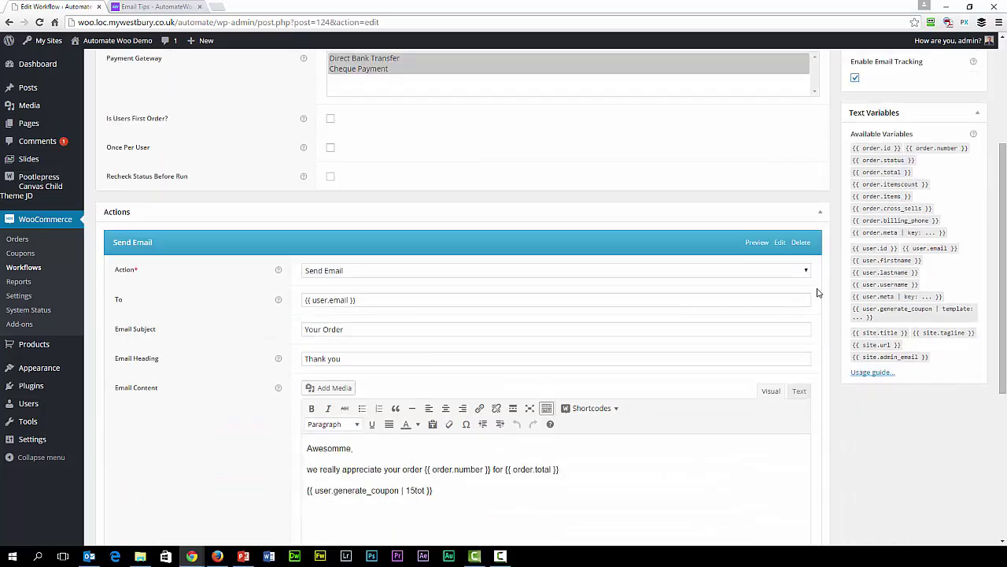
{"action": "scroll", "coordinate": [817, 292], "scroll_direction": "down", "scroll_amount": 4}
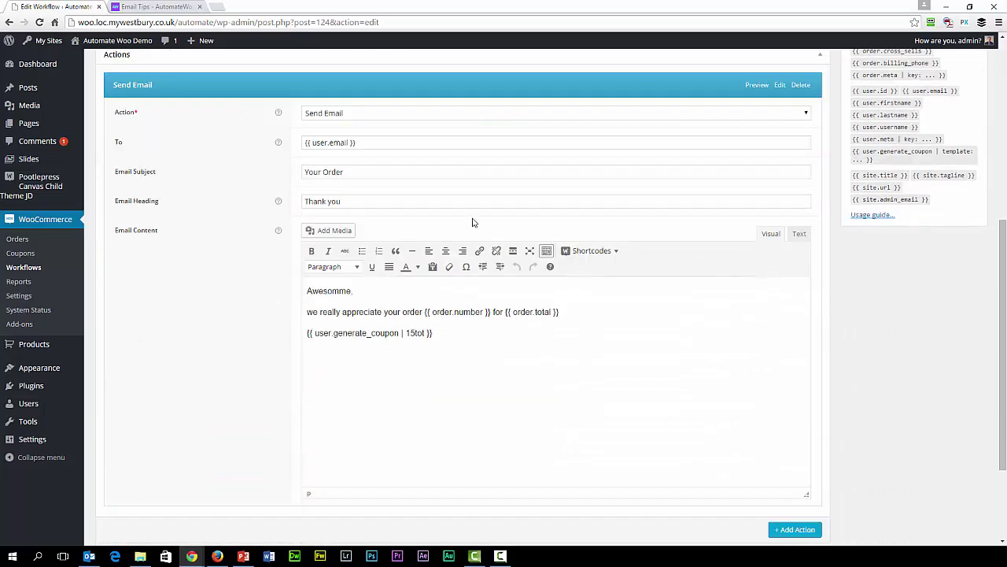
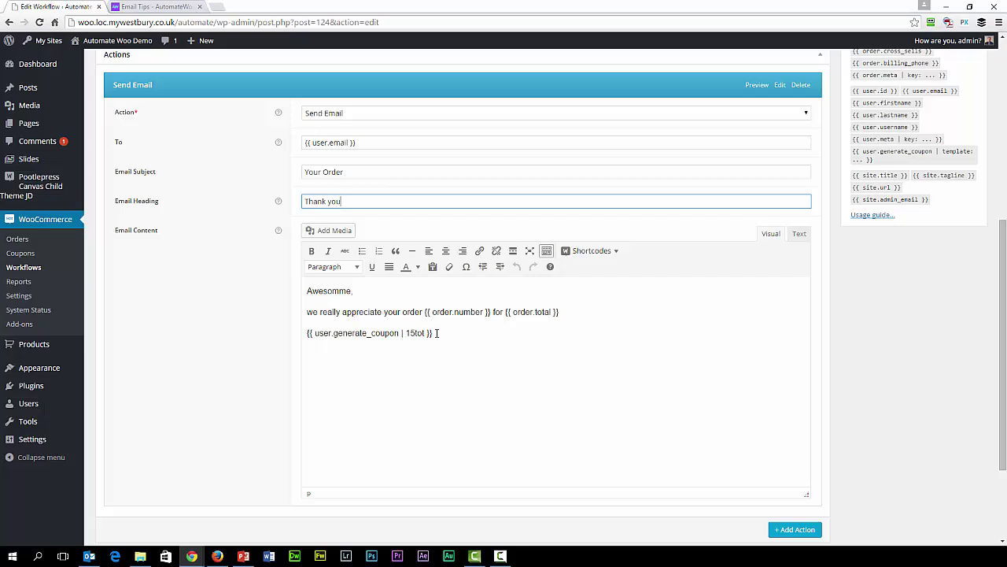
{"action": "left_click_drag", "start_coordinate": [436, 333], "coordinate": [307, 333]}
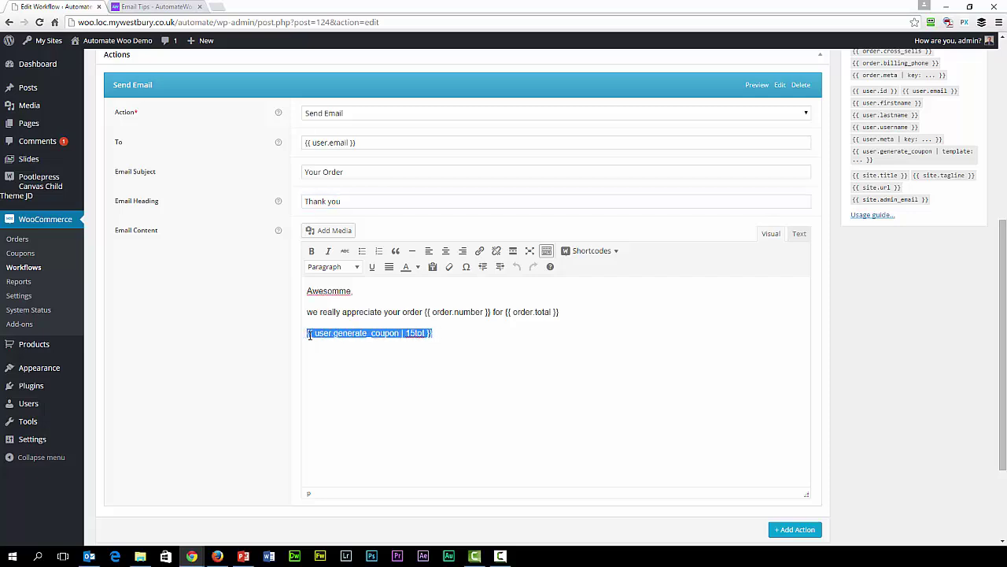
{"action": "key", "text": "BackSpace"}
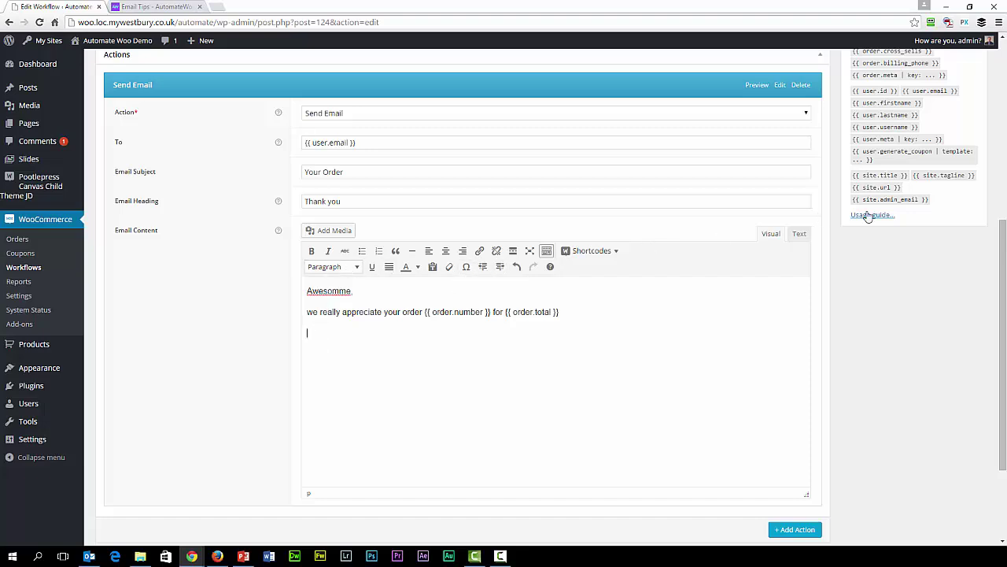
- Copy the user.generate_coupon template variable from the available text variables and paste it below the order sentence in the email content
{"action": "left_click", "coordinate": [866, 158]}
{"action": "left_click", "coordinate": [866, 158]}
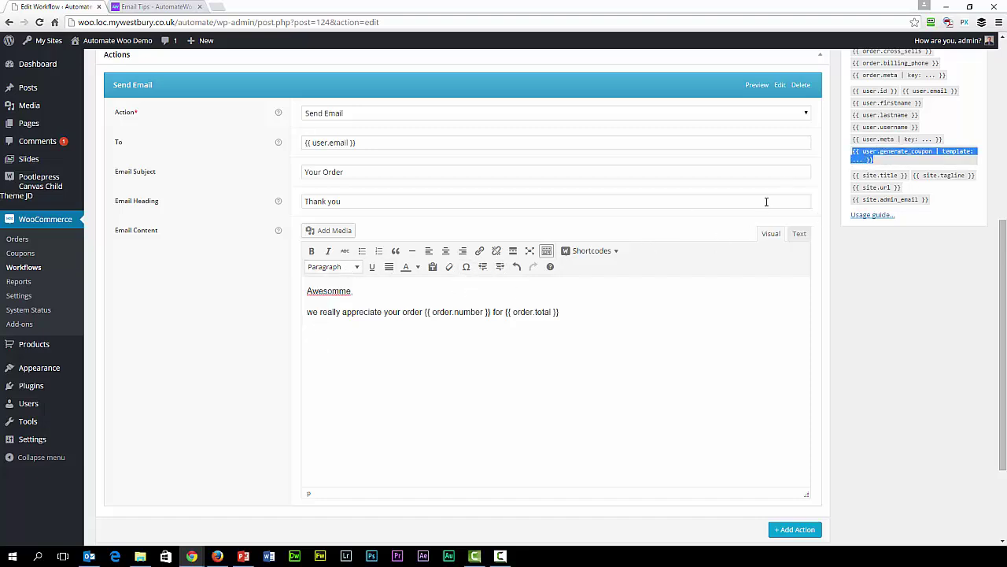
{"action": "left_click", "coordinate": [858, 161]}
{"action": "right_click", "coordinate": [858, 162]}
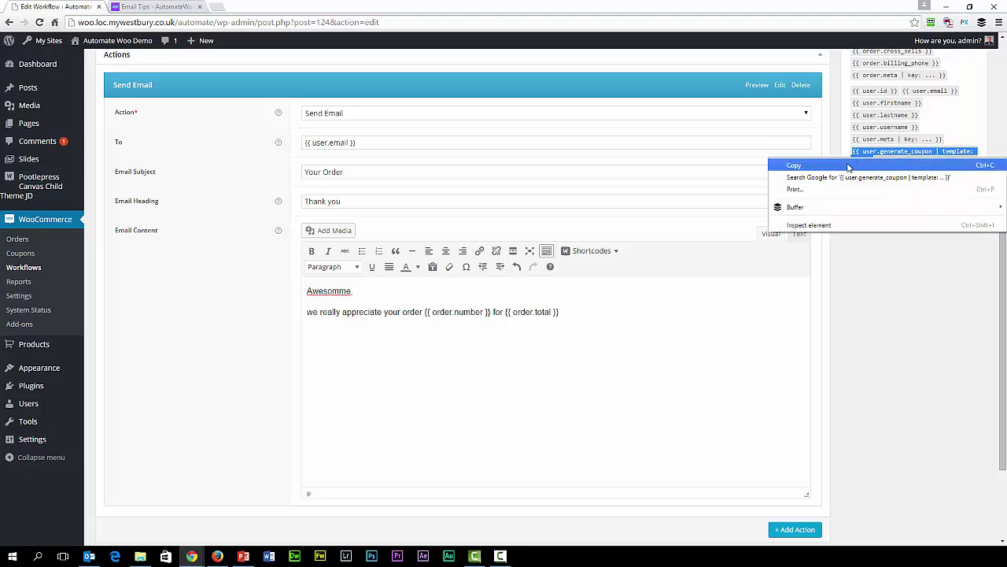
{"action": "left_click", "coordinate": [851, 167]}
{"action": "left_click", "coordinate": [323, 337]}
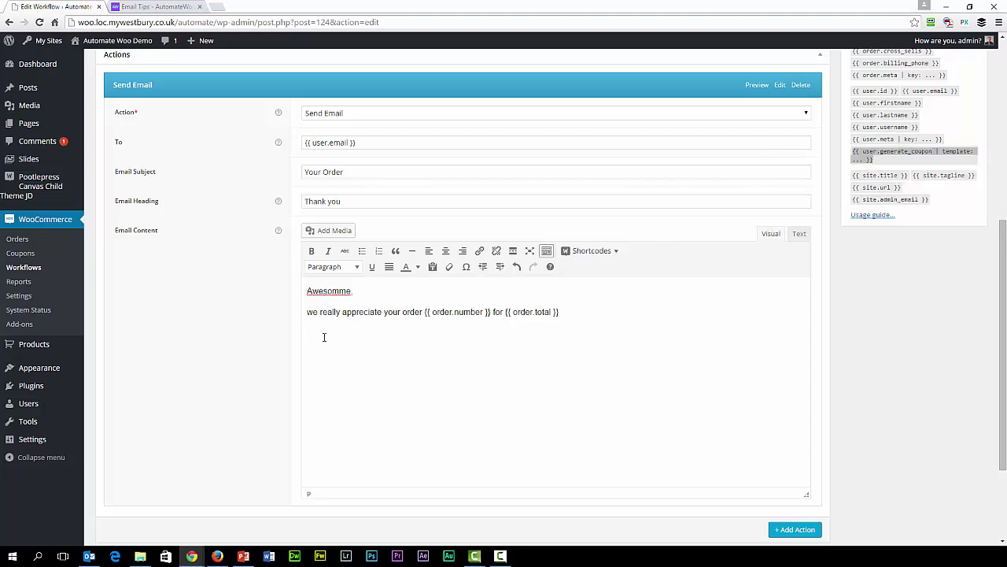
{"action": "key", "text": "ctrl+v"}
- Replace the ellipsis in the email's coupon variable with the template name ord15
{"action": "key", "text": "Left"}
{"action": "key", "text": "Left"}
{"action": "key", "text": "Left"}
{"action": "key", "text": "Left"}
{"action": "key", "text": "Left"}
{"action": "key", "text": "Left"}
{"action": "key", "text": "Left"}
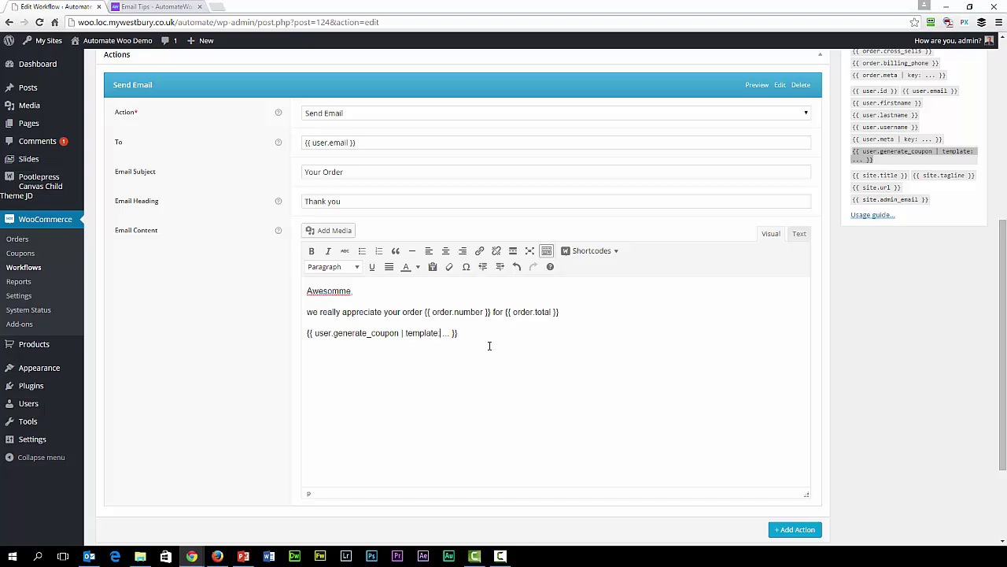
{"action": "type", "text": "ord15"}
{"action": "key", "text": "Delete"}
{"action": "key", "text": "Delete"}
{"action": "key", "text": "Delete"}
{"action": "key", "text": "Delete"}
{"action": "scroll", "coordinate": [528, 344], "scroll_direction": "down", "scroll_amount": 2}
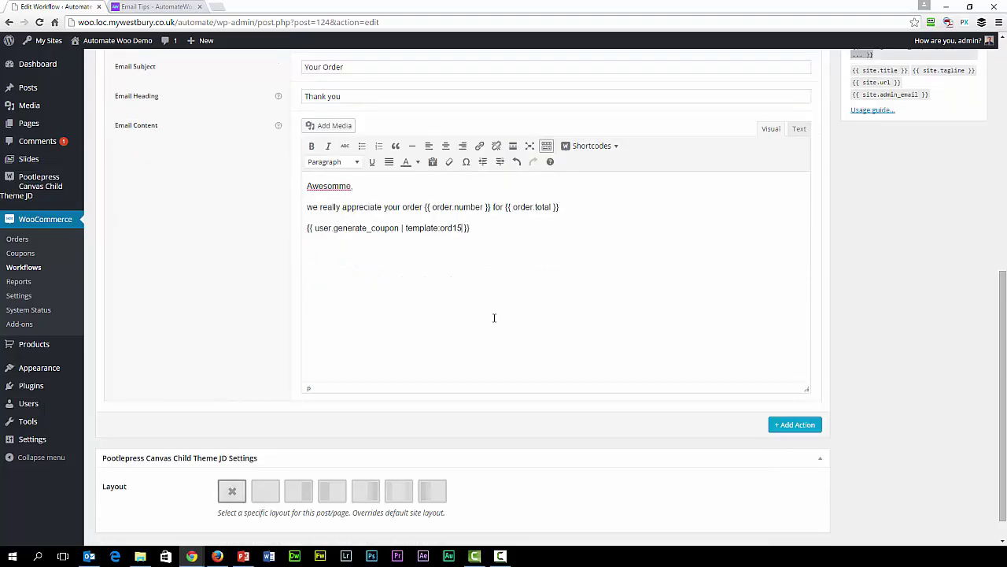
{"action": "scroll", "coordinate": [496, 321], "scroll_direction": "up", "scroll_amount": 1}
{"action": "scroll", "coordinate": [494, 317], "scroll_direction": "up", "scroll_amount": 1}
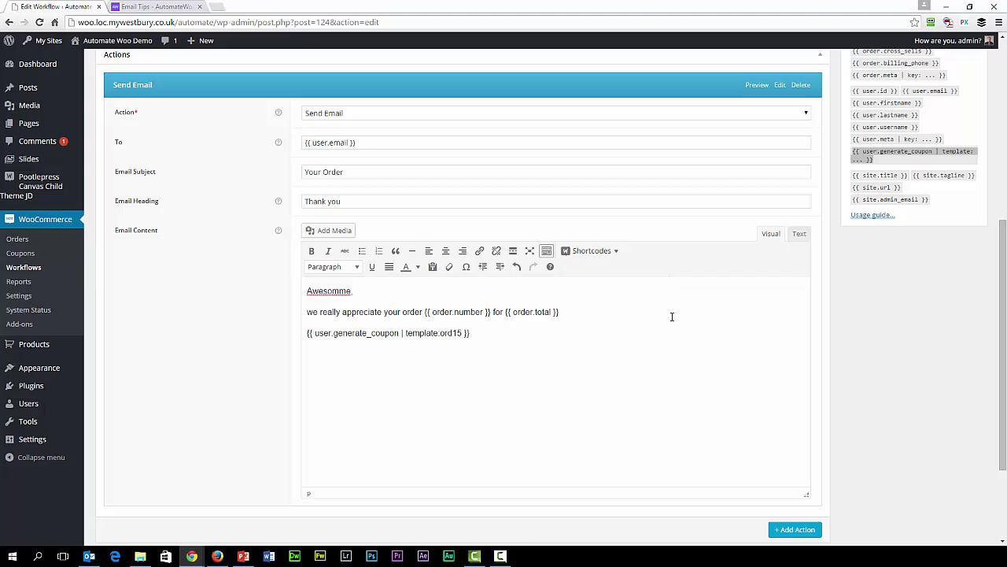
{"action": "scroll", "coordinate": [792, 157], "scroll_direction": "up", "scroll_amount": 1}
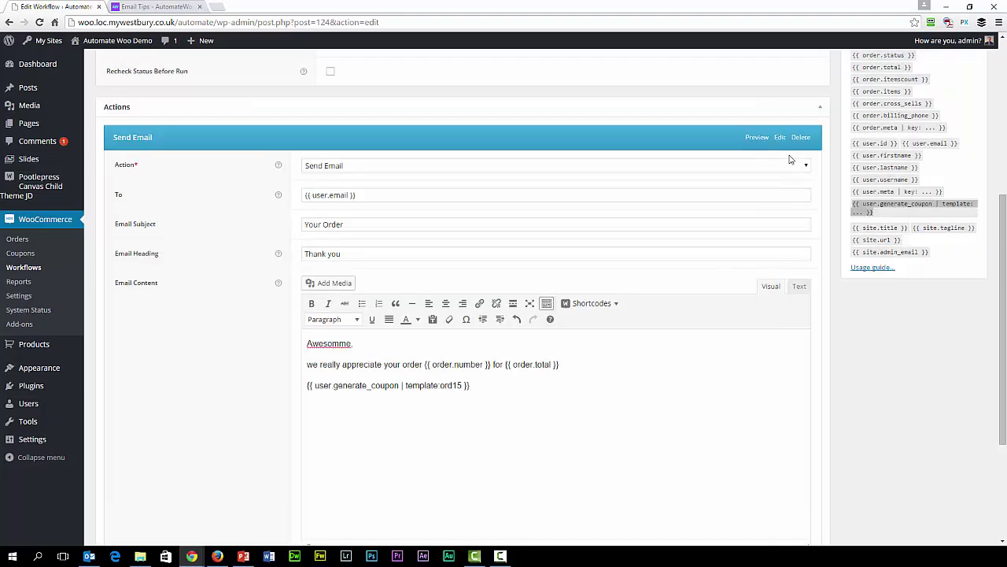
{"action": "left_click", "coordinate": [821, 108]}
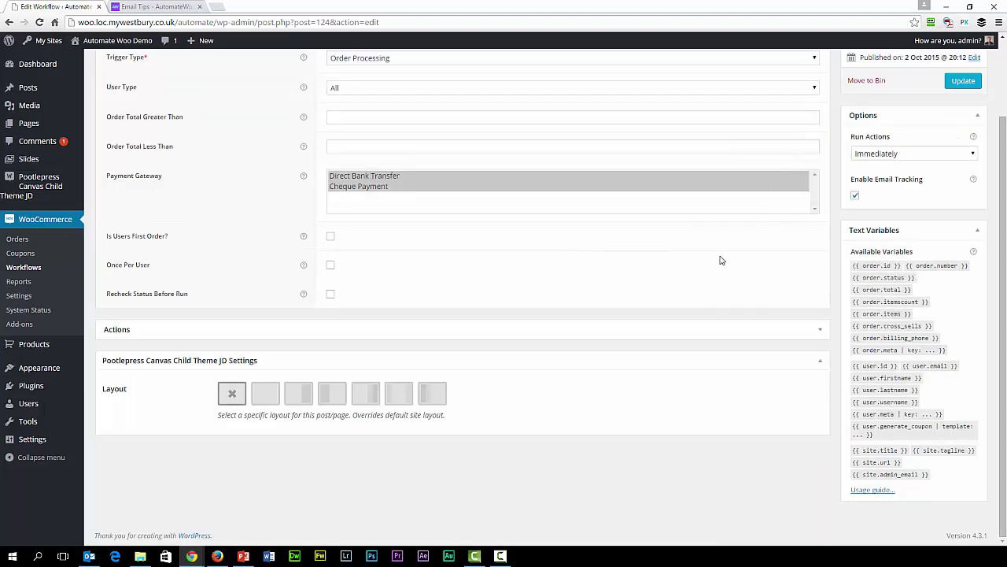
{"action": "left_click", "coordinate": [820, 330]}
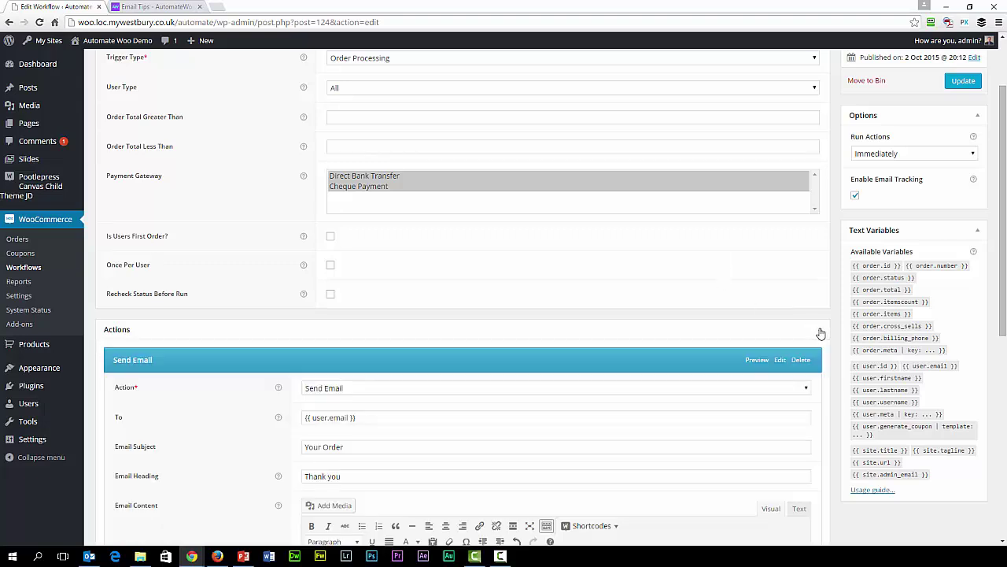
{"action": "scroll", "coordinate": [821, 333], "scroll_direction": "down", "scroll_amount": 5}
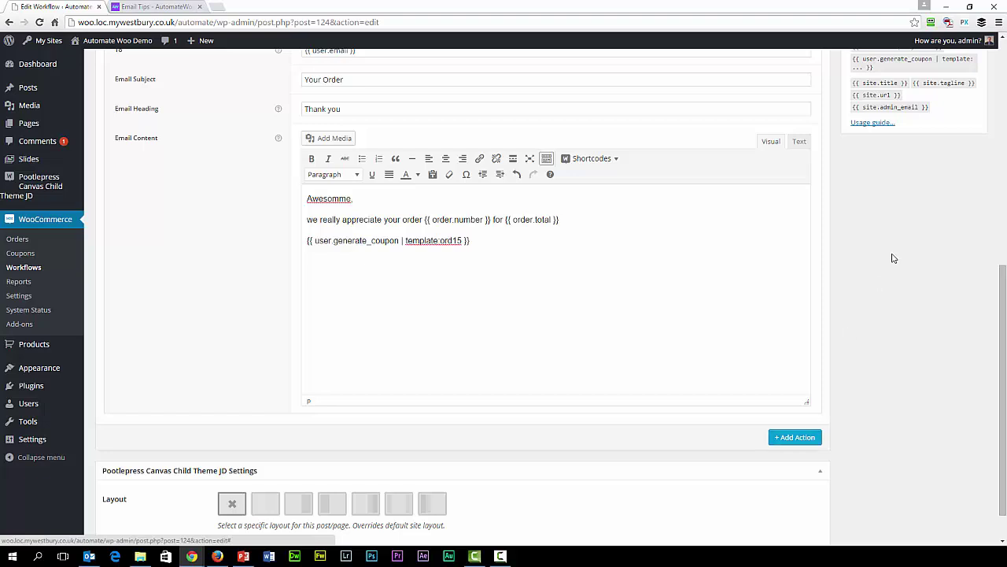
{"action": "scroll", "coordinate": [892, 259], "scroll_direction": "up", "scroll_amount": 5}
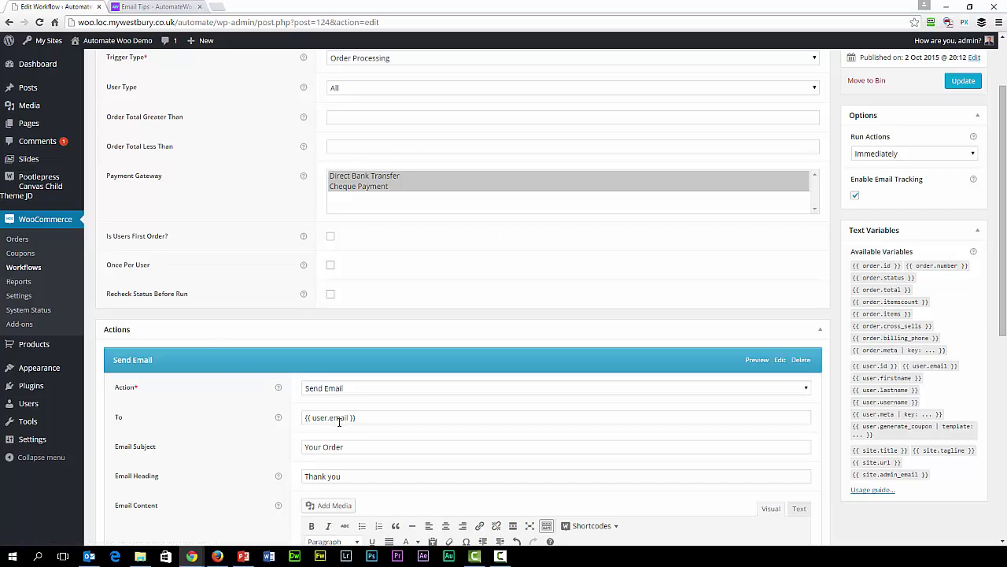
- Switch to Outlook and review the order receipt, order completion and "Your Order" emails for the earlier test order #125
{"action": "left_click", "coordinate": [89, 554]}
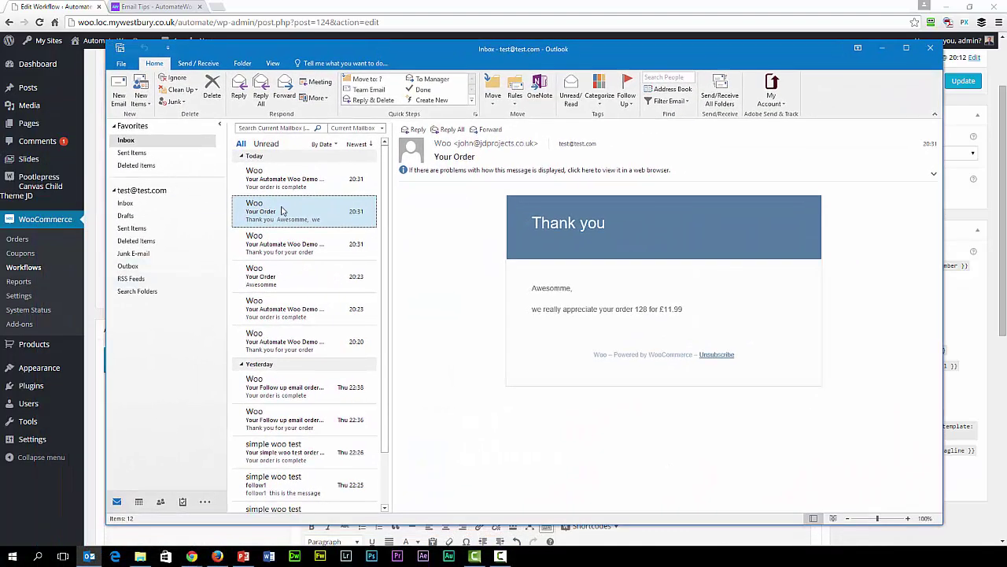
{"action": "left_click", "coordinate": [302, 353]}
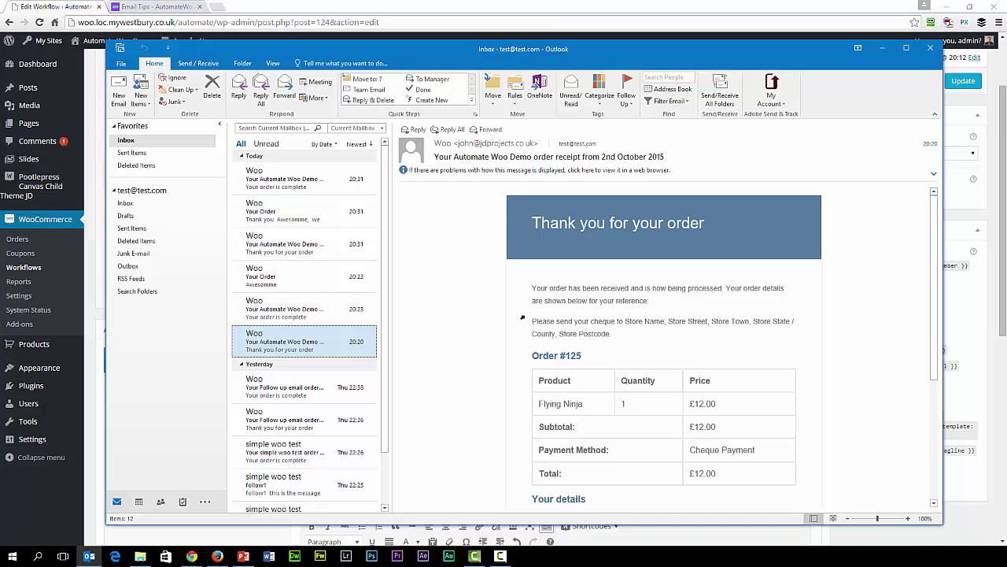
{"action": "scroll", "coordinate": [551, 378], "scroll_direction": "down", "scroll_amount": 1}
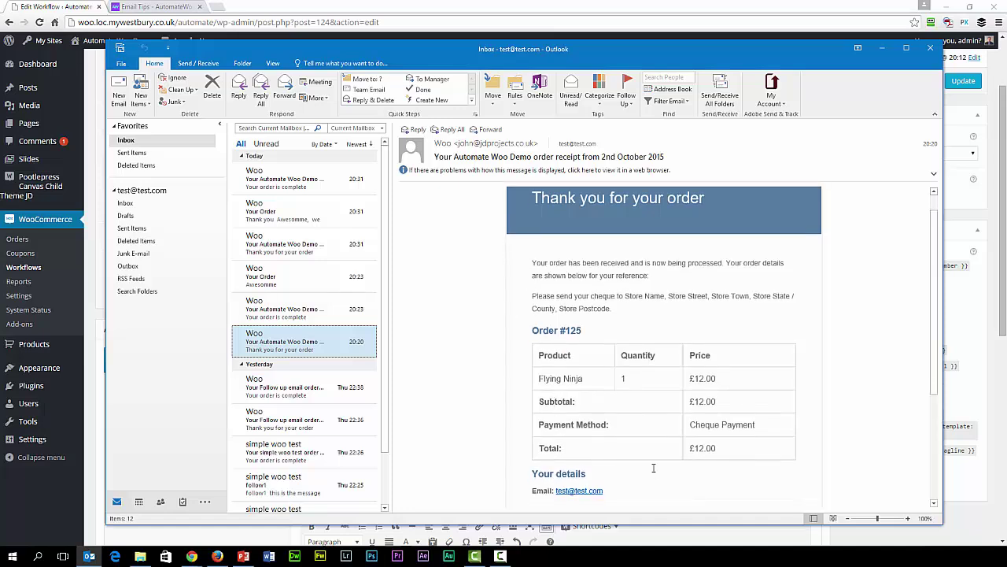
{"action": "left_click", "coordinate": [343, 316]}
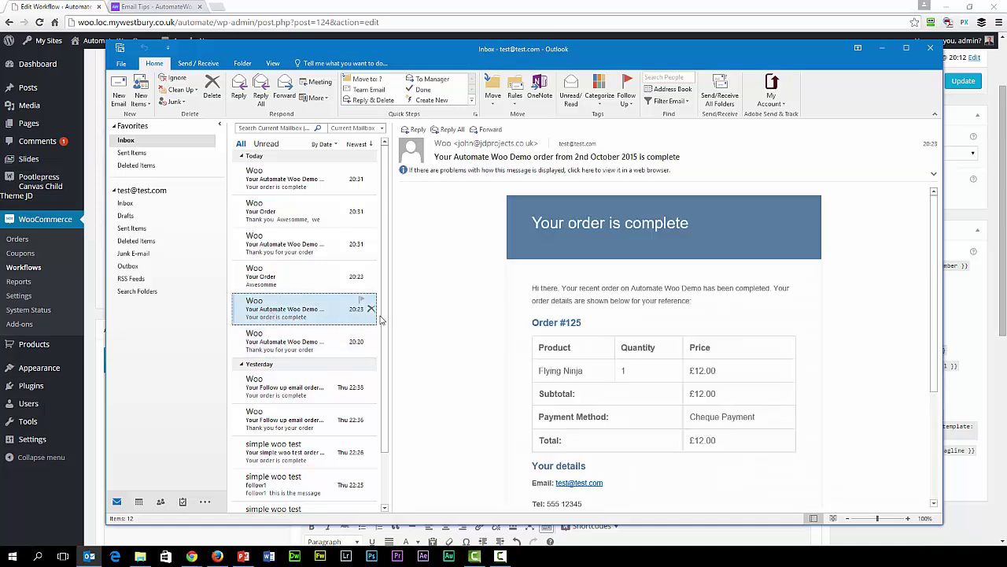
{"action": "left_click", "coordinate": [295, 275]}
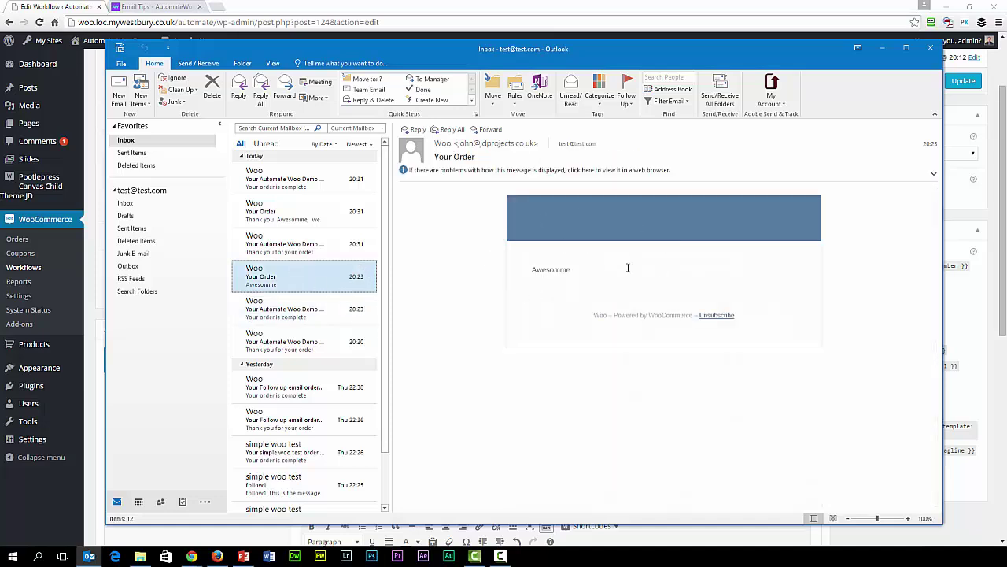
- View the 20:31 "Thank you for your order" and "Your Order" emails and highlight the latter's sentence with the order number and total
{"action": "left_click", "coordinate": [257, 250]}
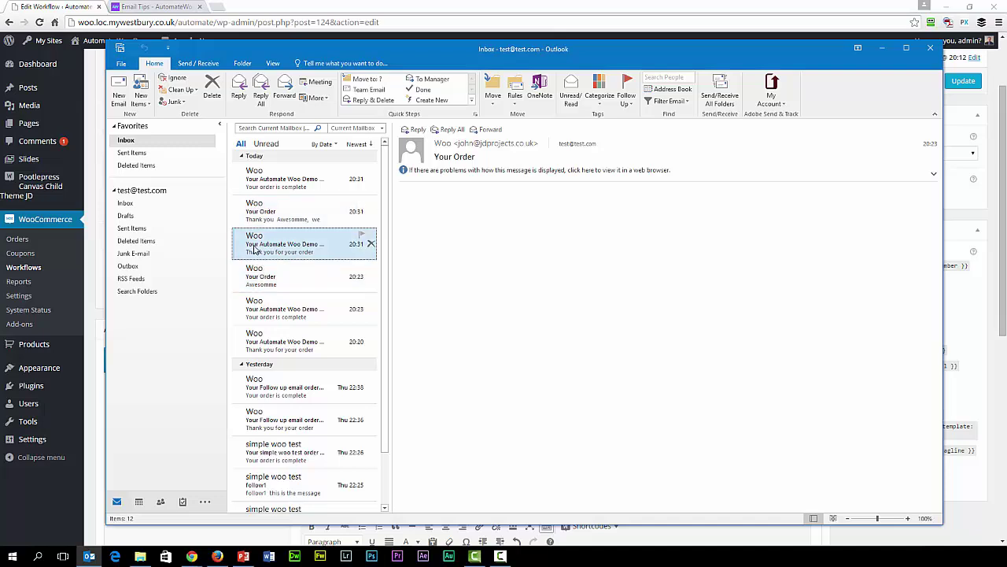
{"action": "left_click", "coordinate": [264, 220]}
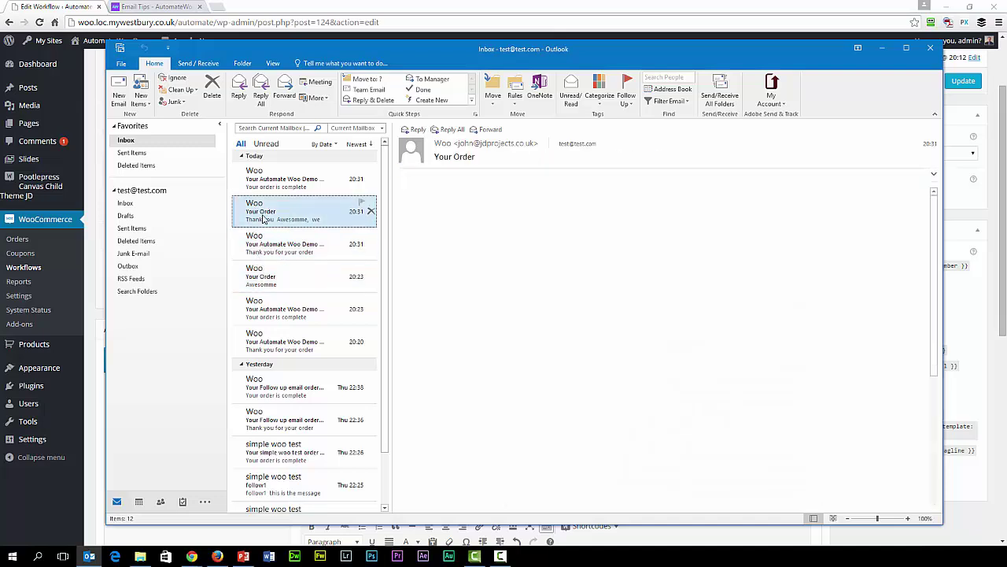
{"action": "left_click", "coordinate": [694, 309]}
{"action": "left_click_drag", "start_coordinate": [683, 311], "coordinate": [530, 311]}
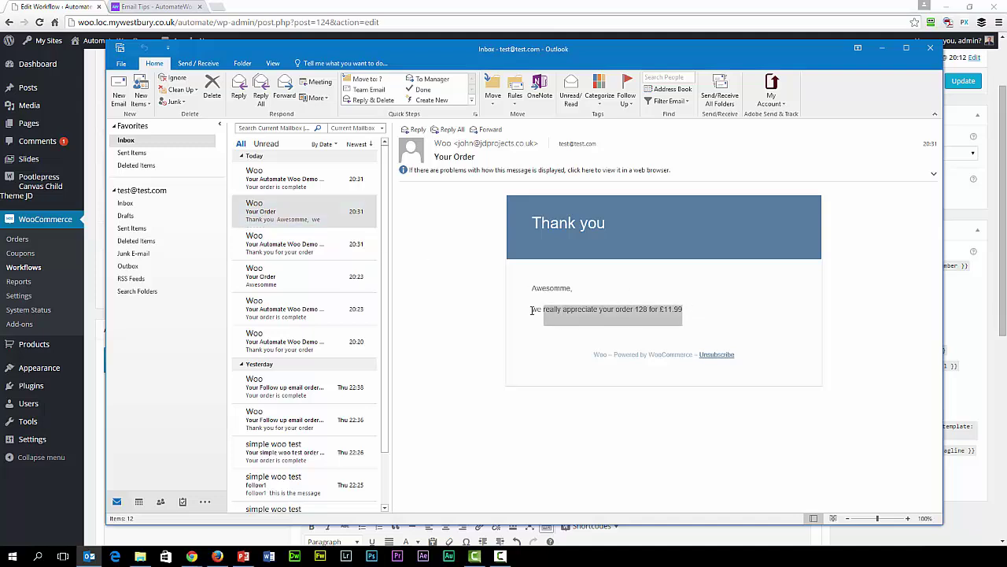
{"action": "left_click", "coordinate": [650, 316]}
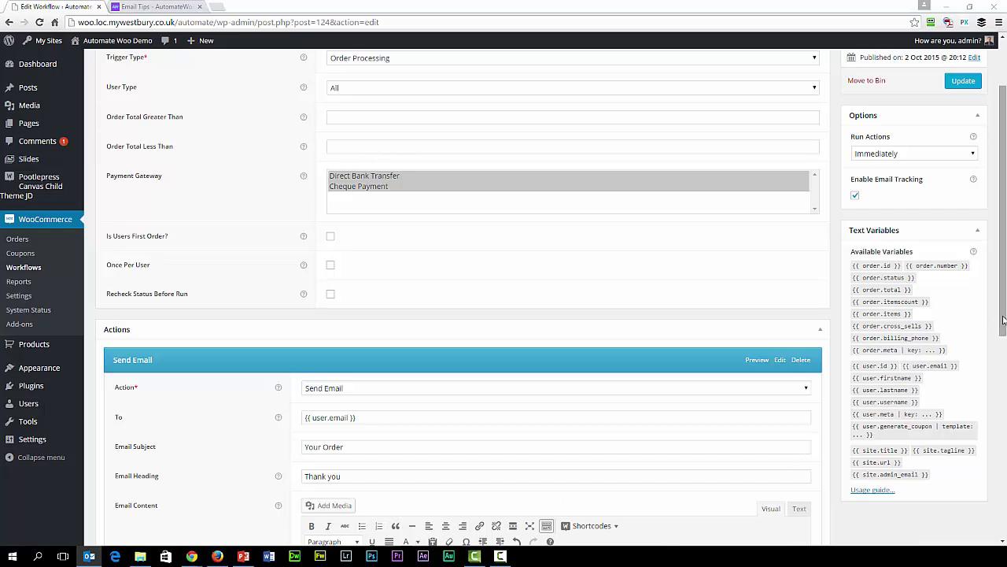
- Return to the workflow editor in Chrome and review the Send Email action's content with the coupon variable
{"action": "scroll", "coordinate": [1005, 460], "scroll_direction": "down", "scroll_amount": 1}
{"action": "scroll", "coordinate": [1005, 460], "scroll_direction": "down", "scroll_amount": 3}
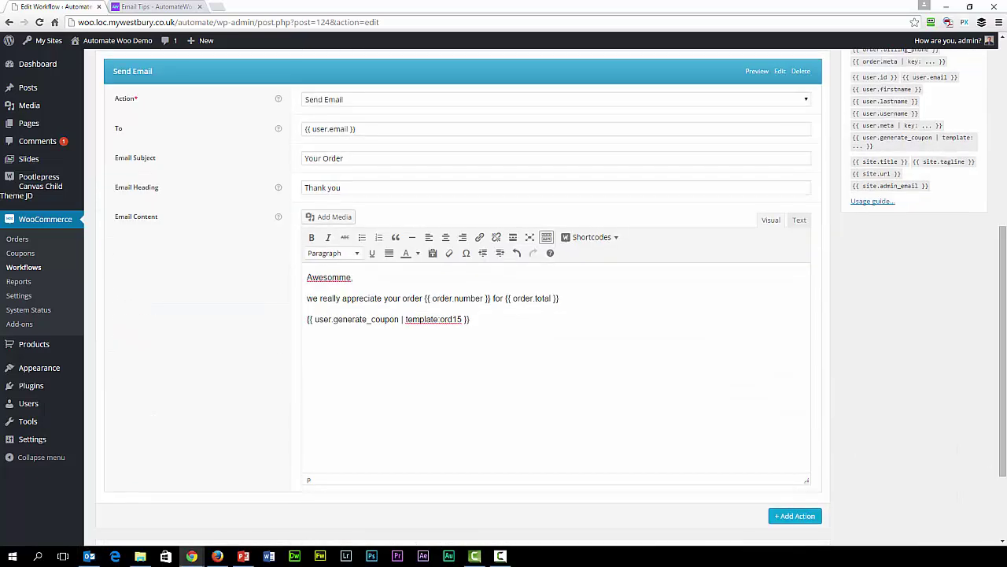